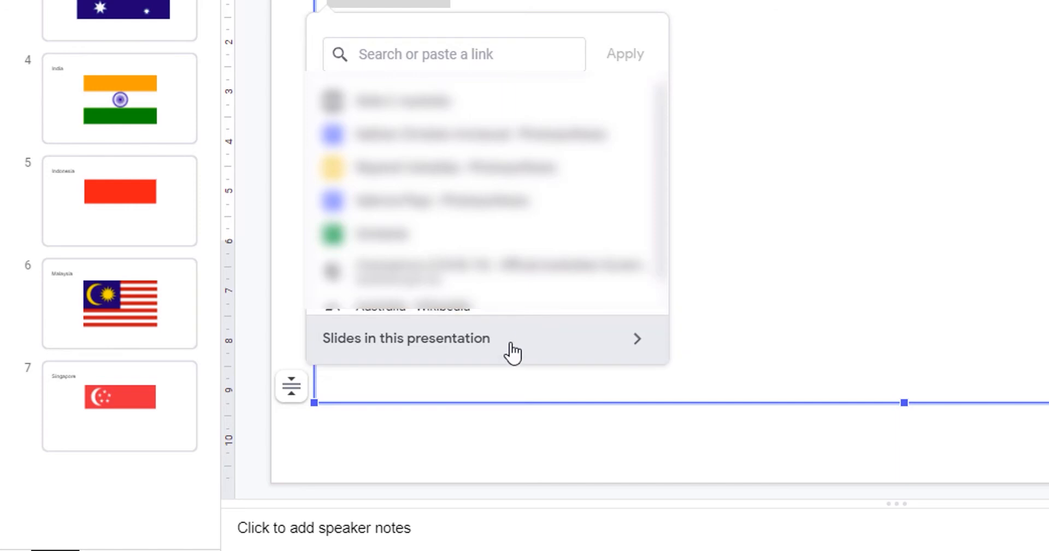
Step: Link the selected word Australia in the country list to Slide 3: Australia
left_click(513, 352)
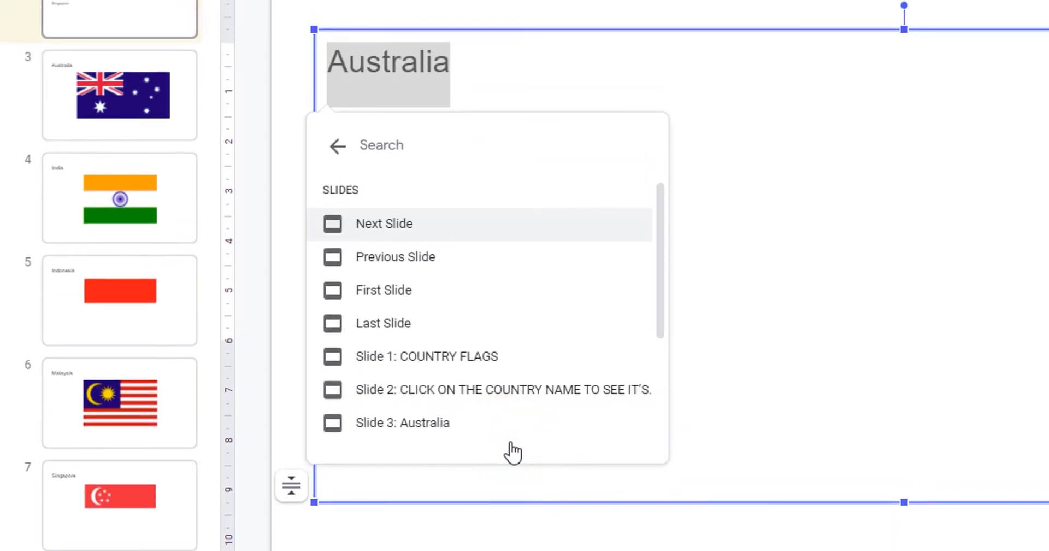
left_click_drag(659, 264, 656, 395)
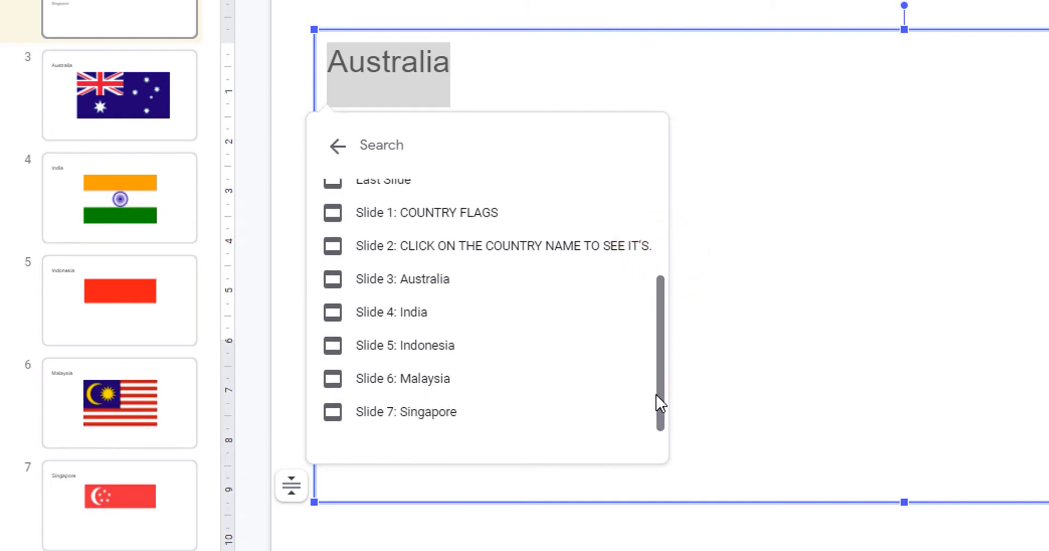
left_click(512, 298)
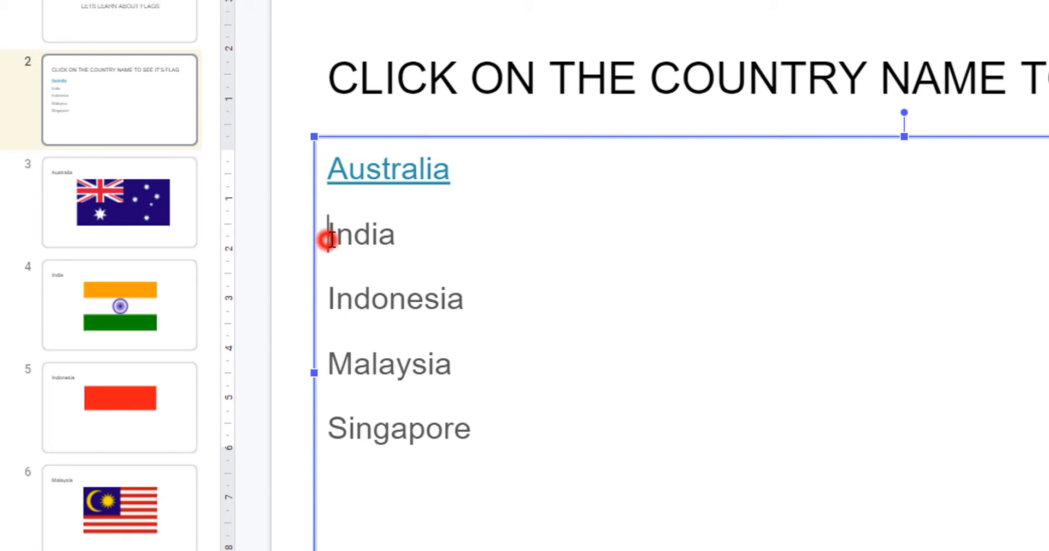
Step: Link the word India in the country list to Slide 4: India
left_click_drag(327, 236, 397, 237)
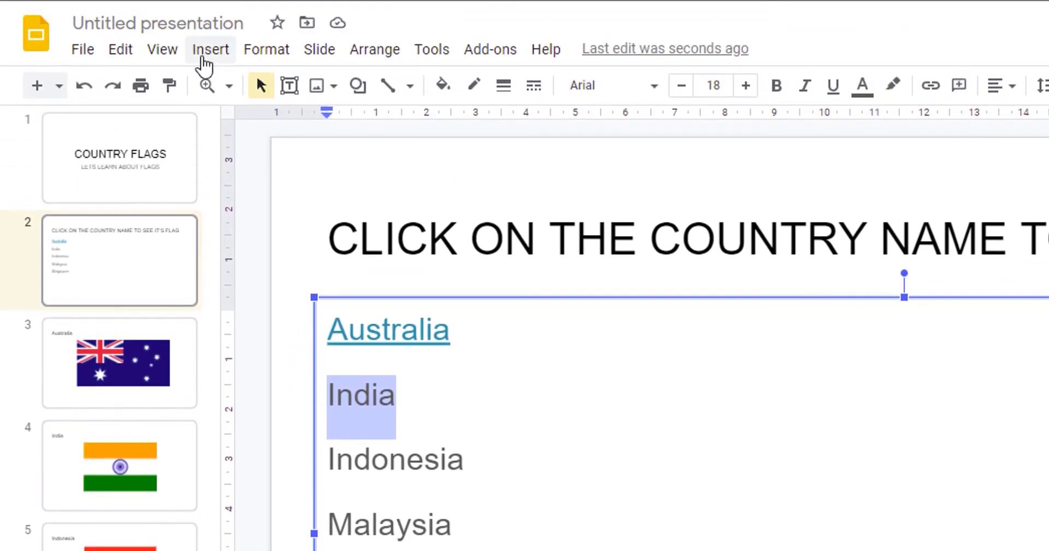
left_click(201, 54)
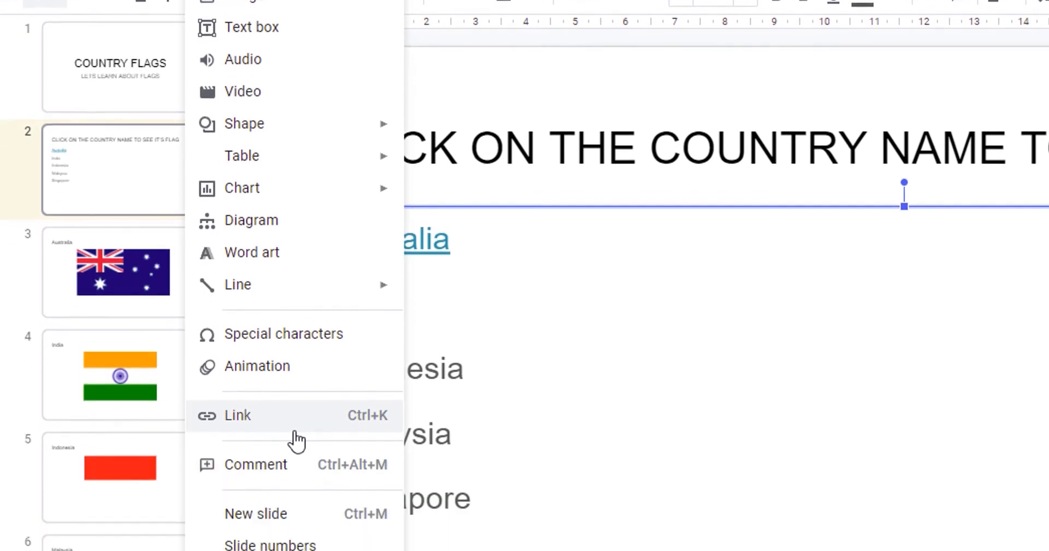
left_click(295, 378)
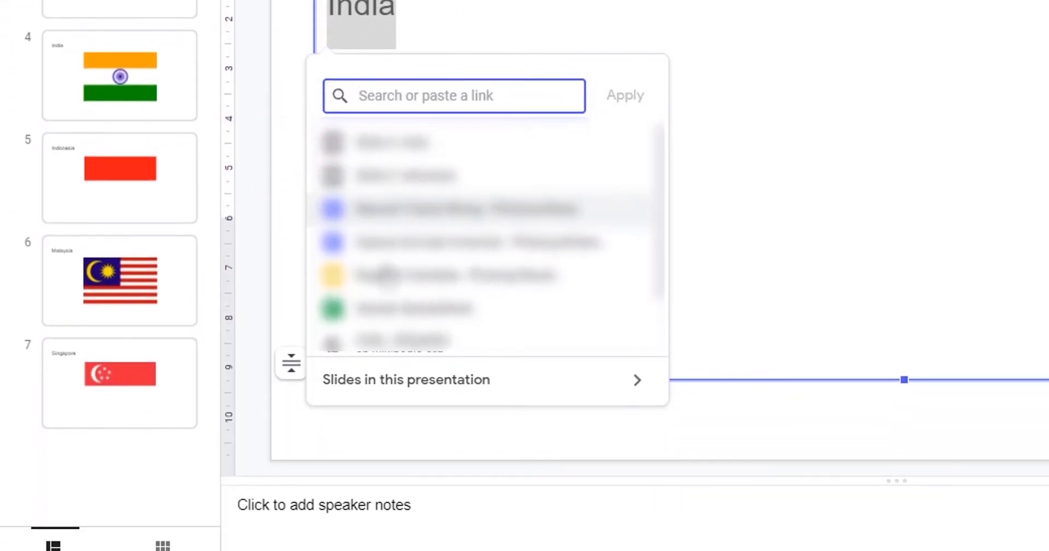
left_click(467, 402)
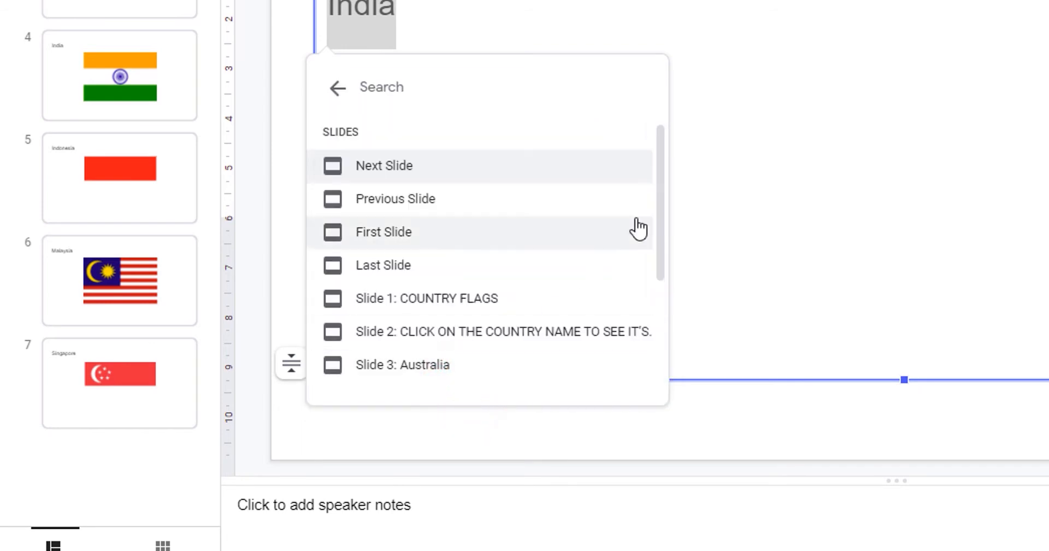
left_click_drag(659, 204, 649, 313)
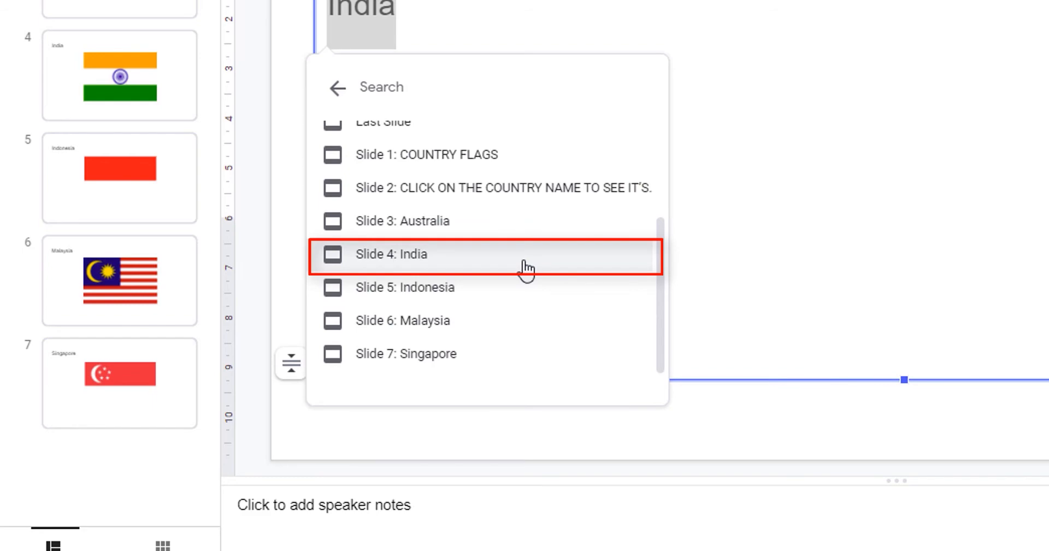
left_click(524, 266)
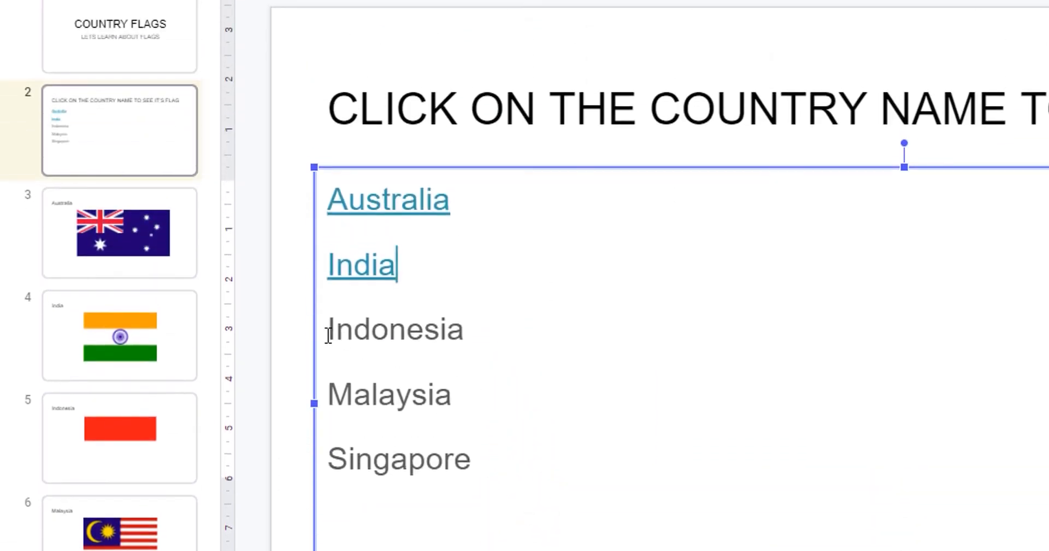
Step: Link the word Indonesia in the country list to Slide 5: Indonesia
left_click_drag(327, 334, 464, 334)
left_click(114, 27)
left_click(161, 278)
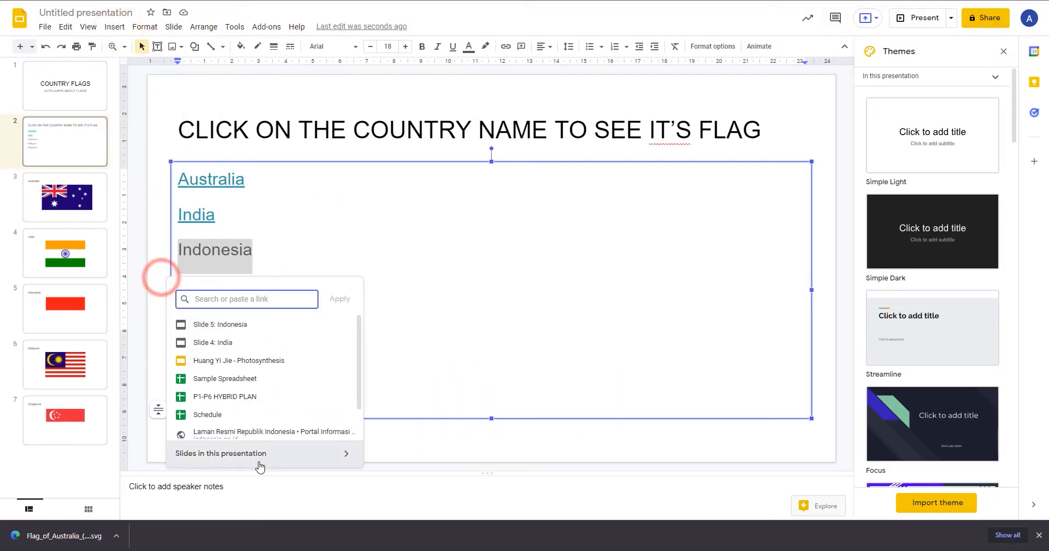
left_click(259, 466)
left_click_drag(355, 351, 356, 404)
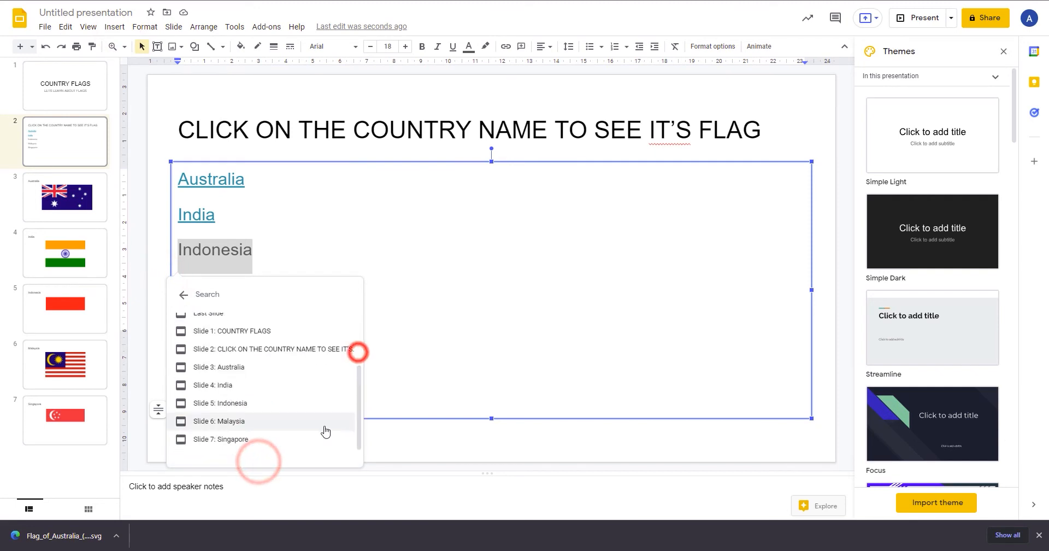
left_click(294, 408)
Step: Link the word Malaysia in the country list to Slide 6: Malaysia
left_click_drag(178, 285, 254, 287)
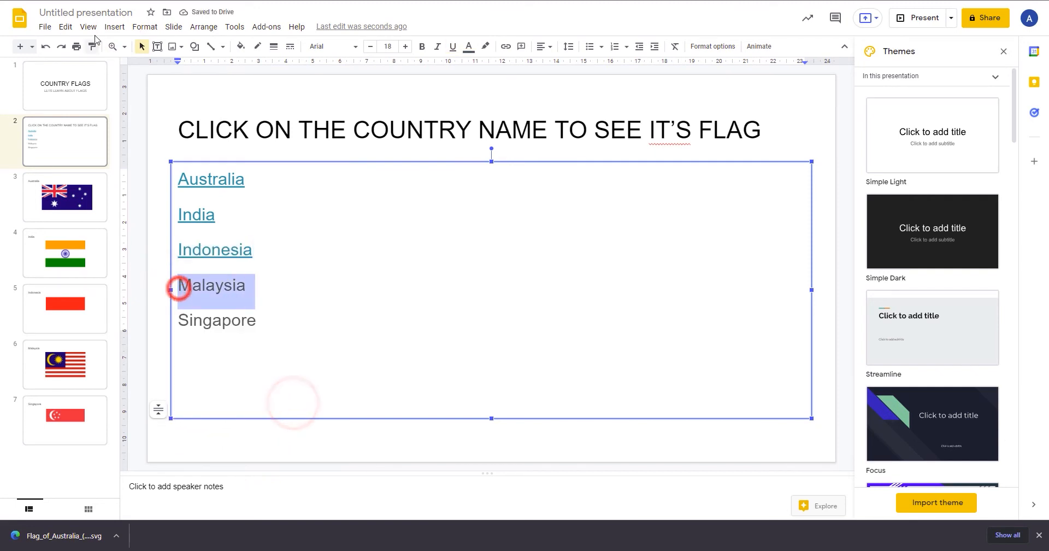
left_click(114, 26)
left_click(165, 276)
left_click(235, 255)
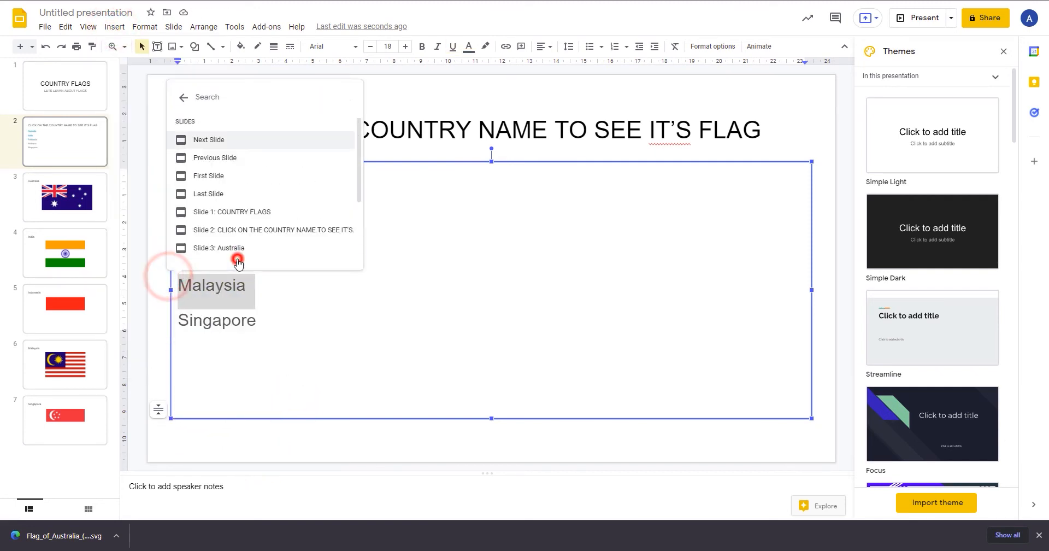
left_click_drag(361, 156, 359, 233)
left_click(288, 226)
Step: Link the word Singapore in the country list to Slide 7: Singapore and deselect the text box
left_click_drag(178, 320, 255, 320)
left_click(116, 26)
left_click(157, 276)
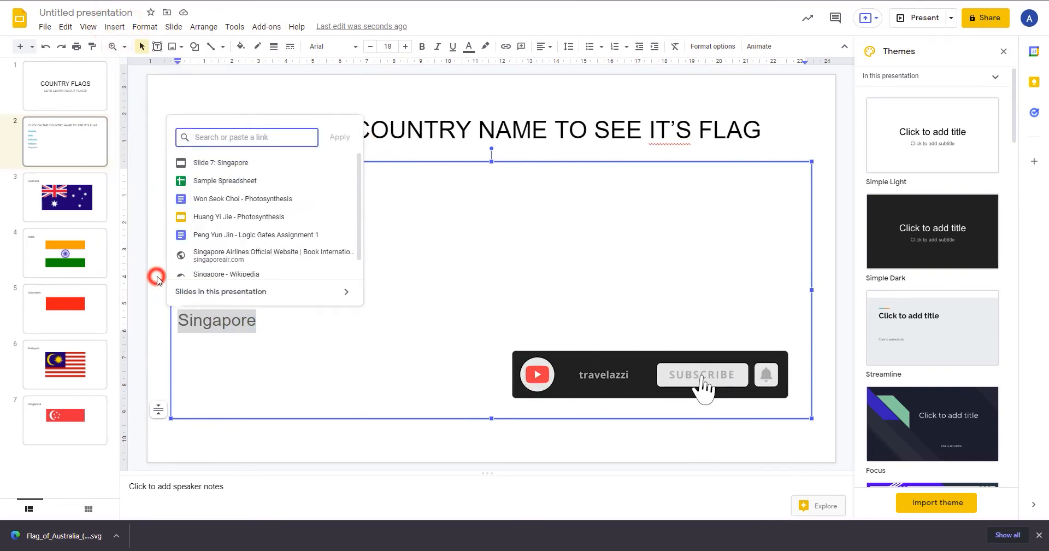
left_click(279, 292)
left_click_drag(358, 195, 293, 291)
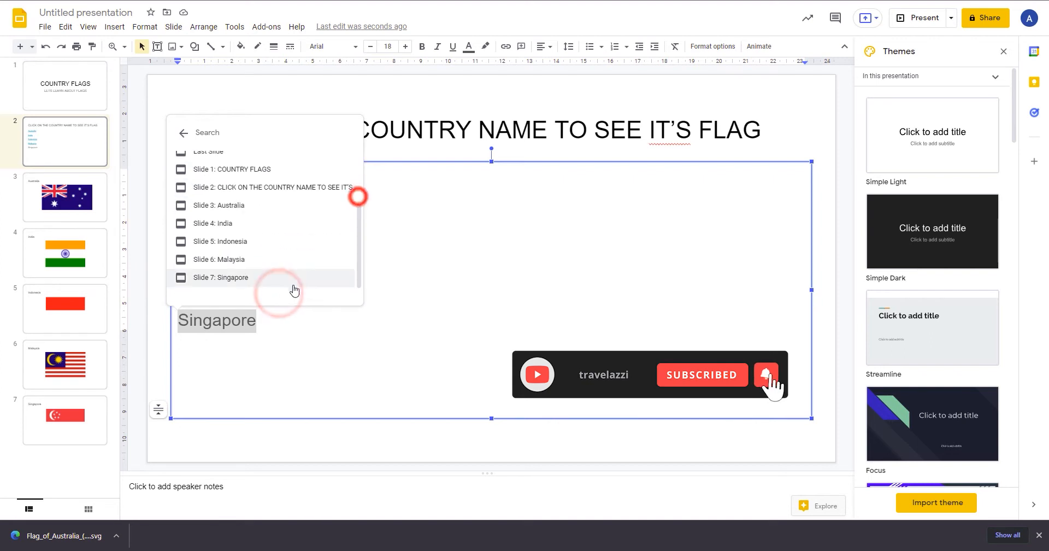
left_click(280, 281)
left_click(235, 83)
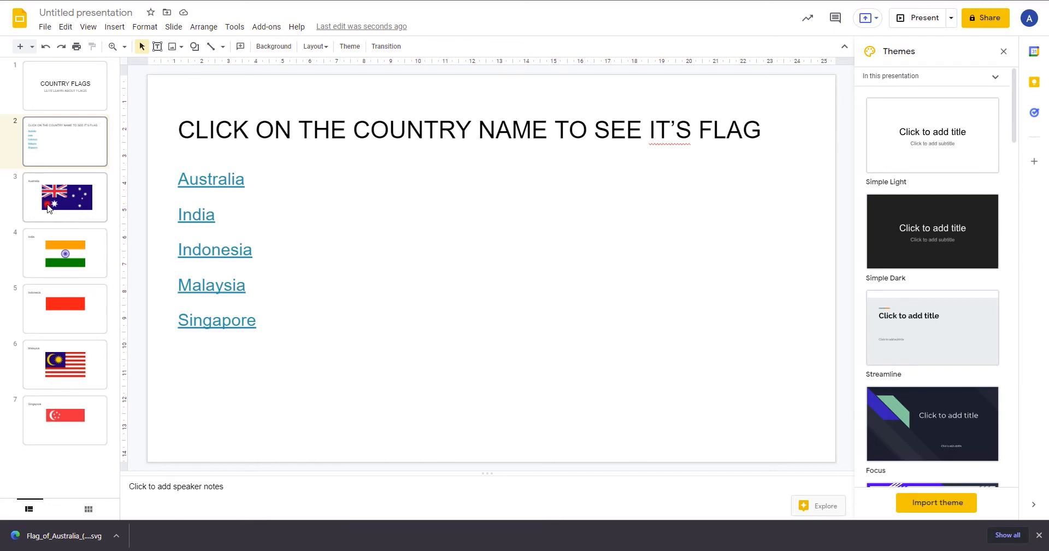
Step: Draw a small curved up arrow shape on the Australia slide, just below the flag's lower-right corner
left_click(47, 207)
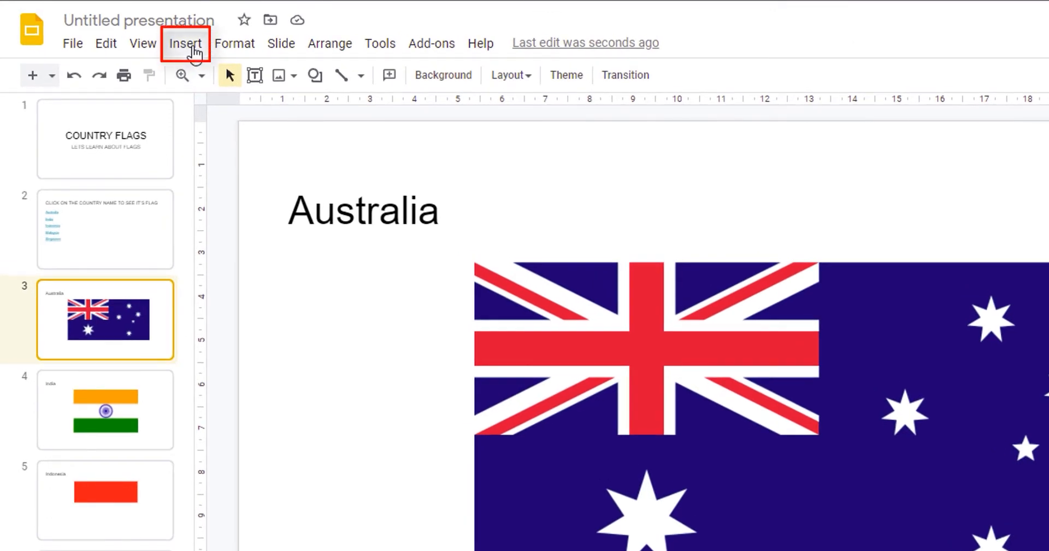
left_click(192, 49)
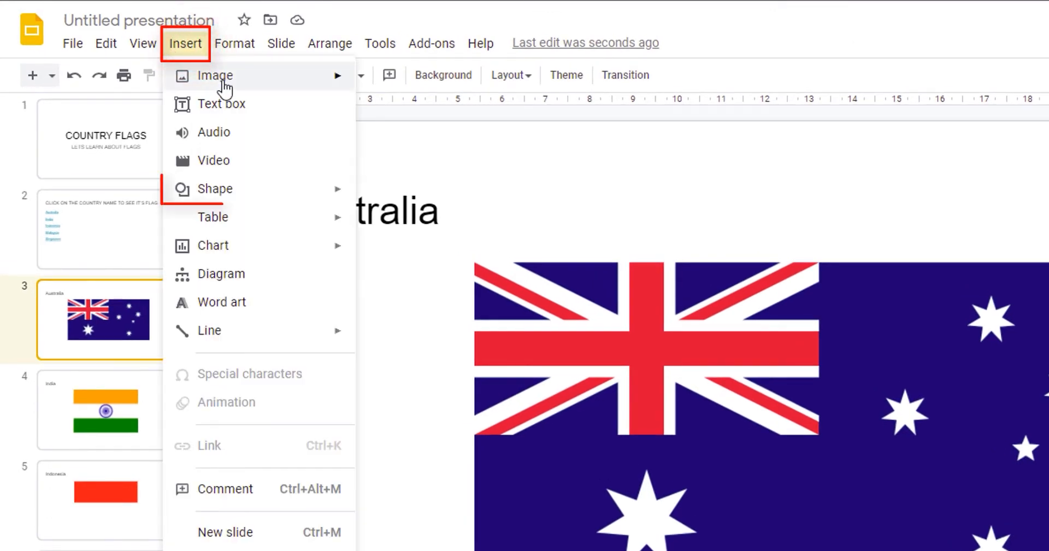
mouse_move(258, 201)
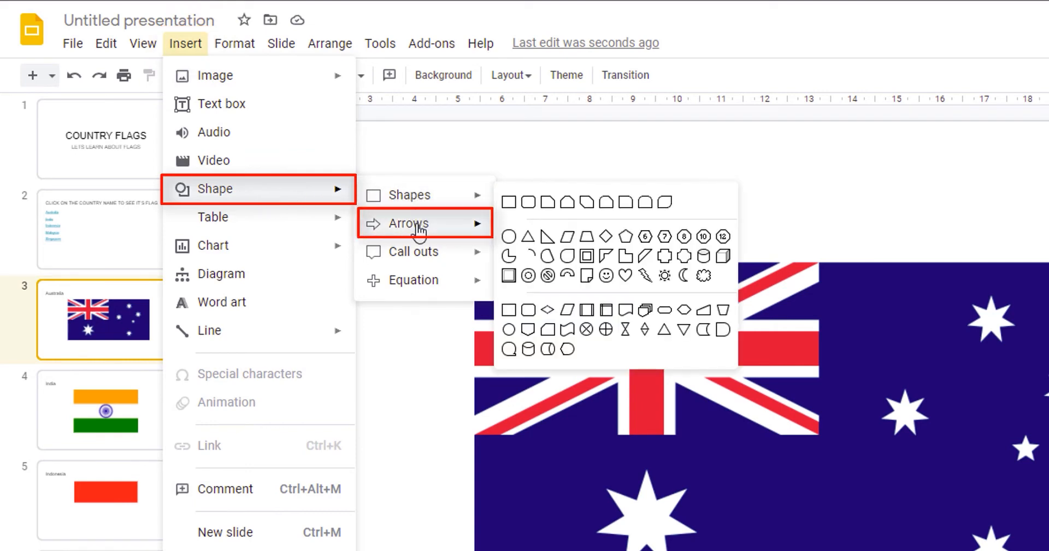
mouse_move(419, 230)
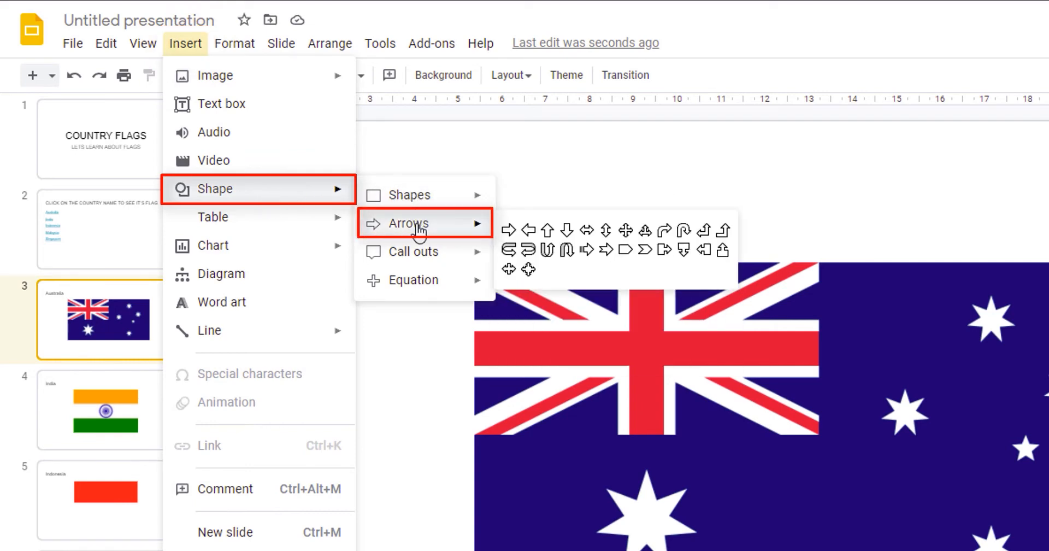
left_click(547, 250)
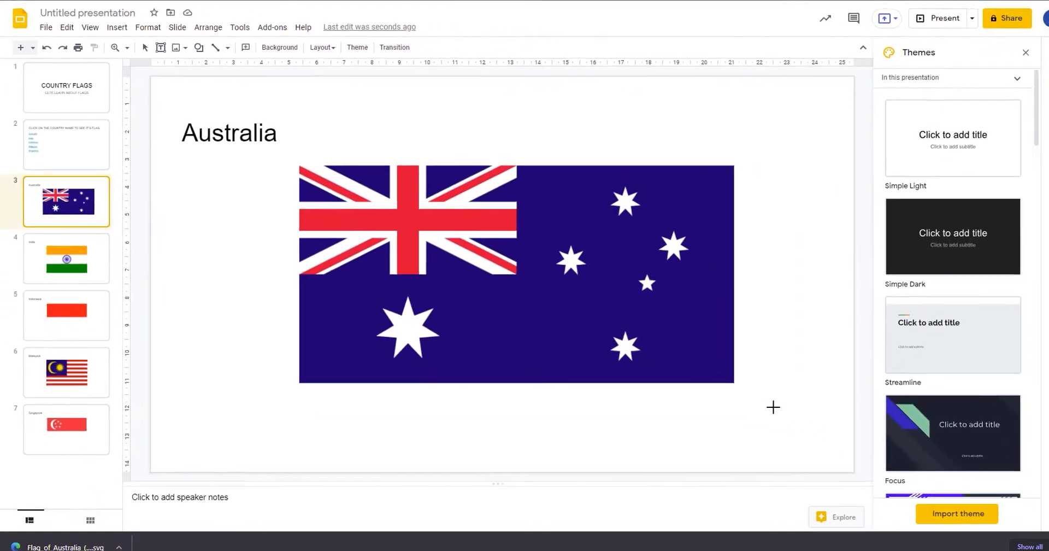
left_click_drag(746, 388, 798, 424)
Step: Label the curved arrow "Go Back" and colour its text red
type("Go ")
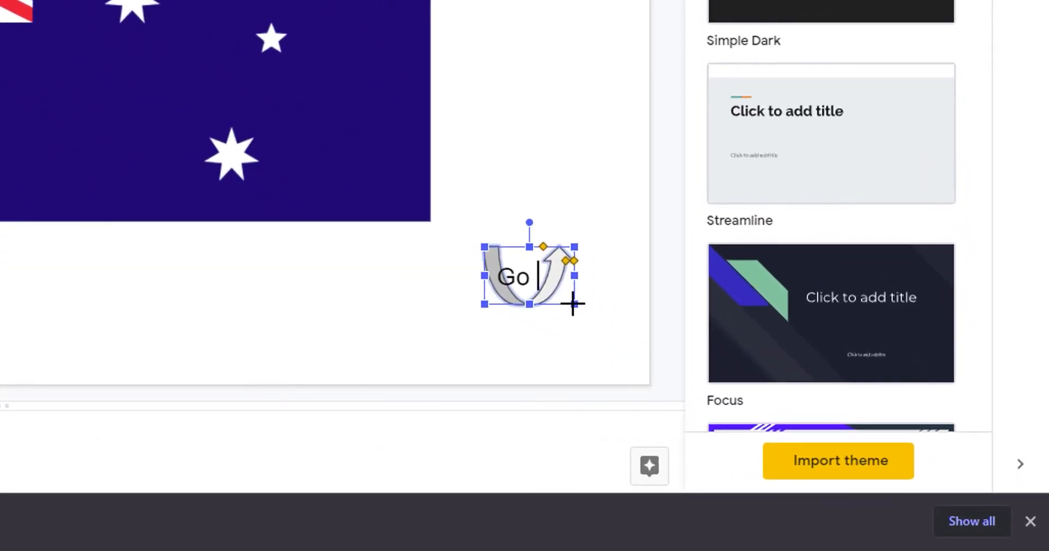
type("Bal")
triple_click(505, 263)
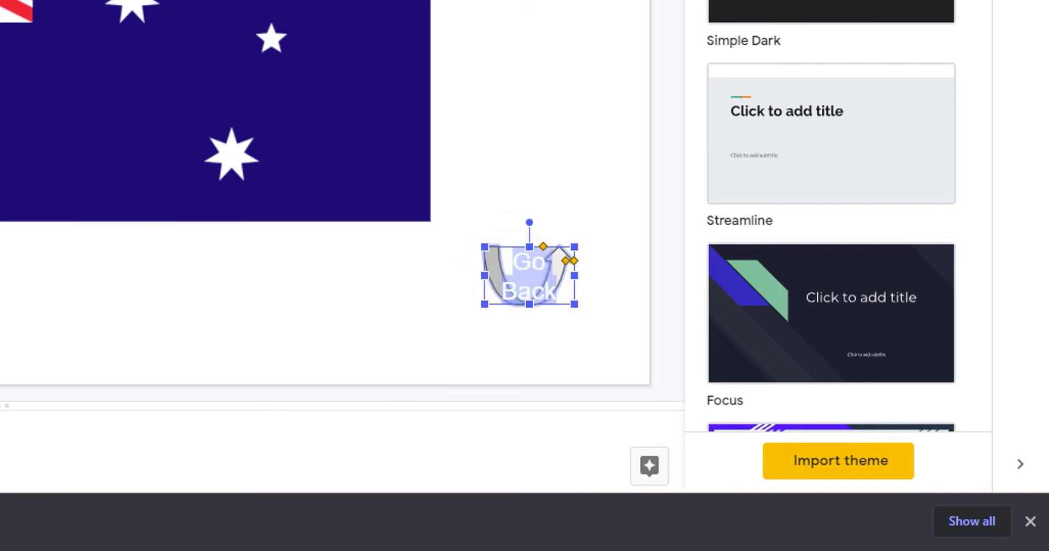
left_click(520, 101)
left_click(540, 305)
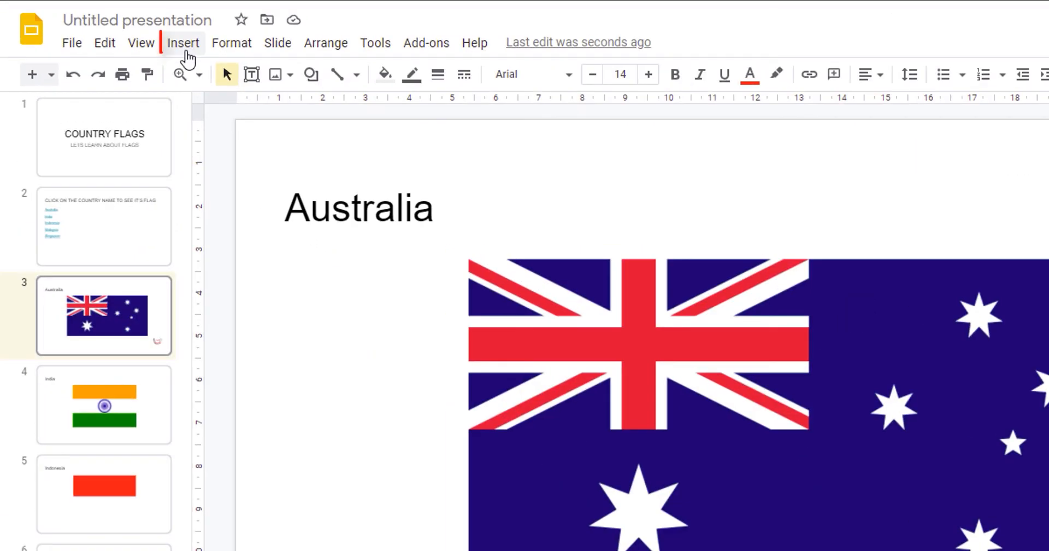
Step: Link the Go Back arrow on the Australia slide to Slide 2, the country list, and deselect it
left_click(187, 55)
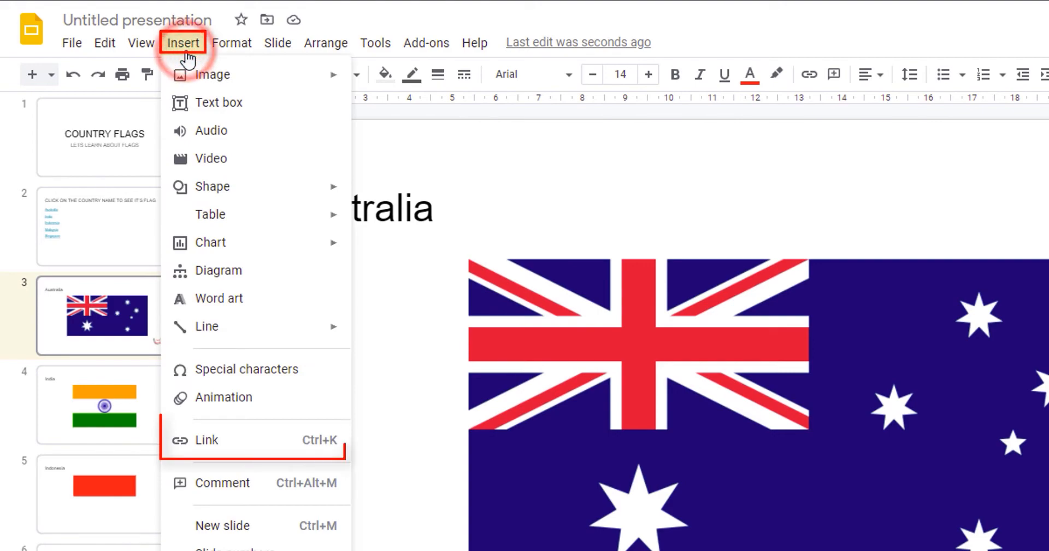
left_click(257, 445)
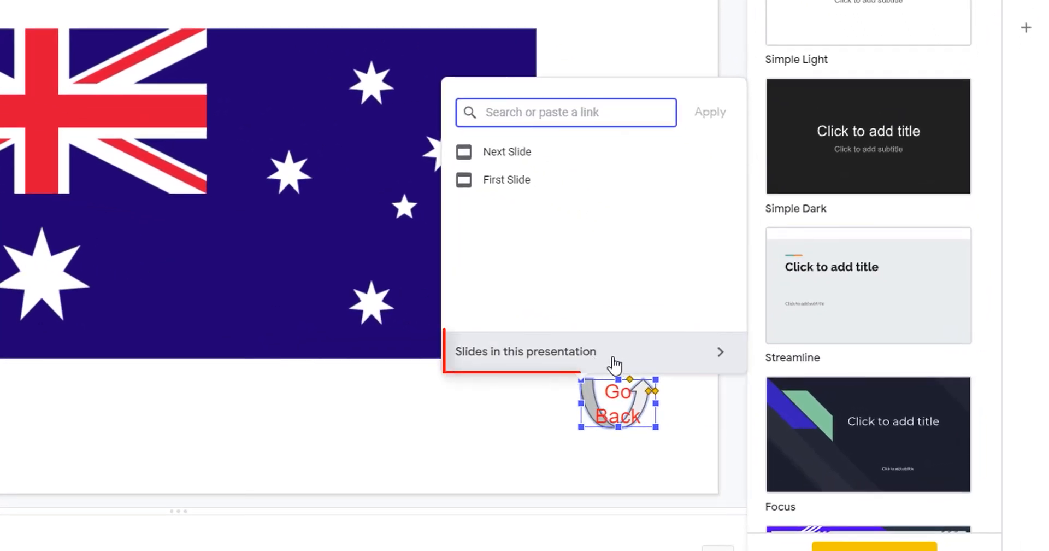
left_click(614, 362)
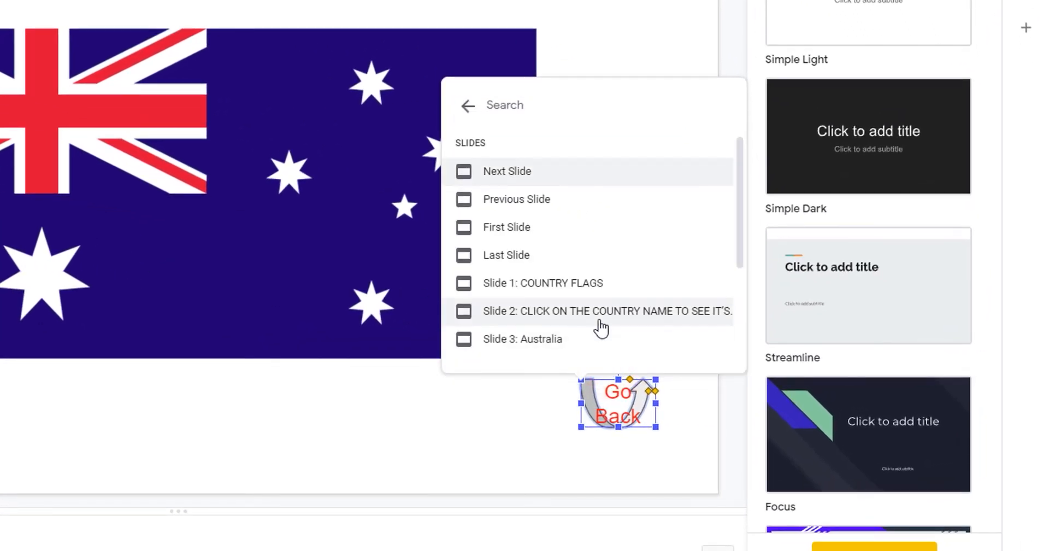
left_click(658, 321)
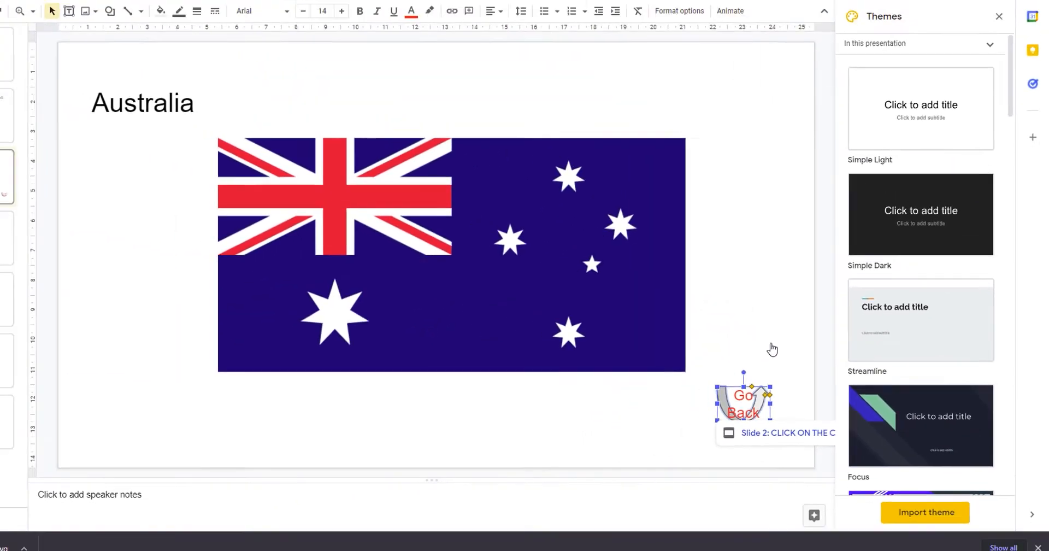
left_click(722, 470)
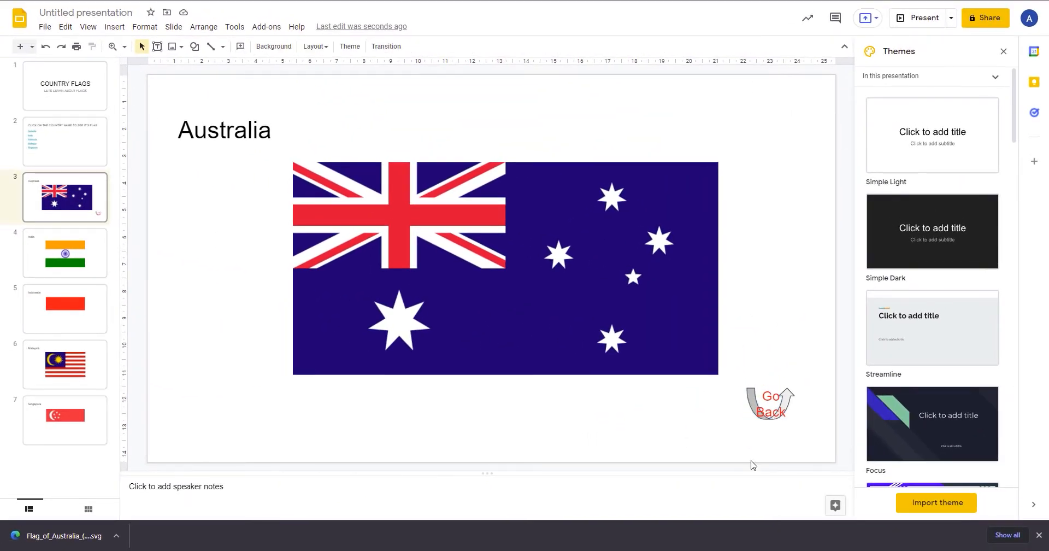
Step: Copy the linked Go Back arrow from the Australia slide and paste it onto the India slide
left_click(752, 412)
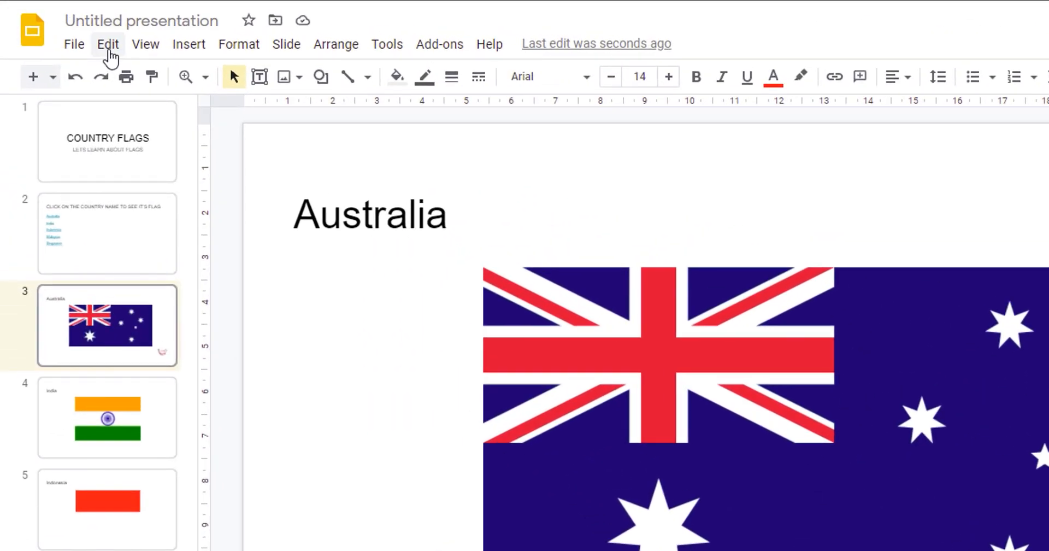
left_click(108, 50)
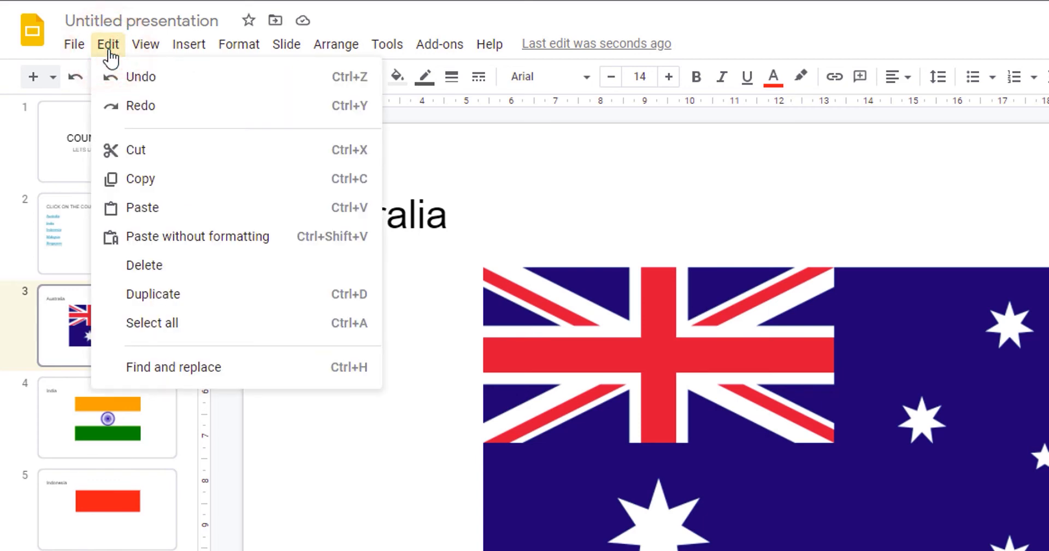
left_click(207, 186)
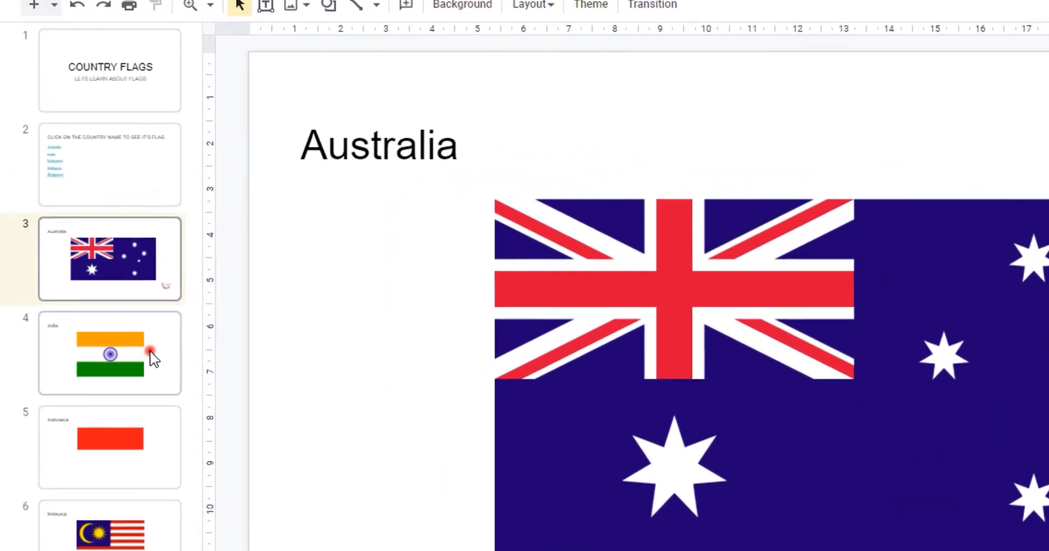
left_click(88, 251)
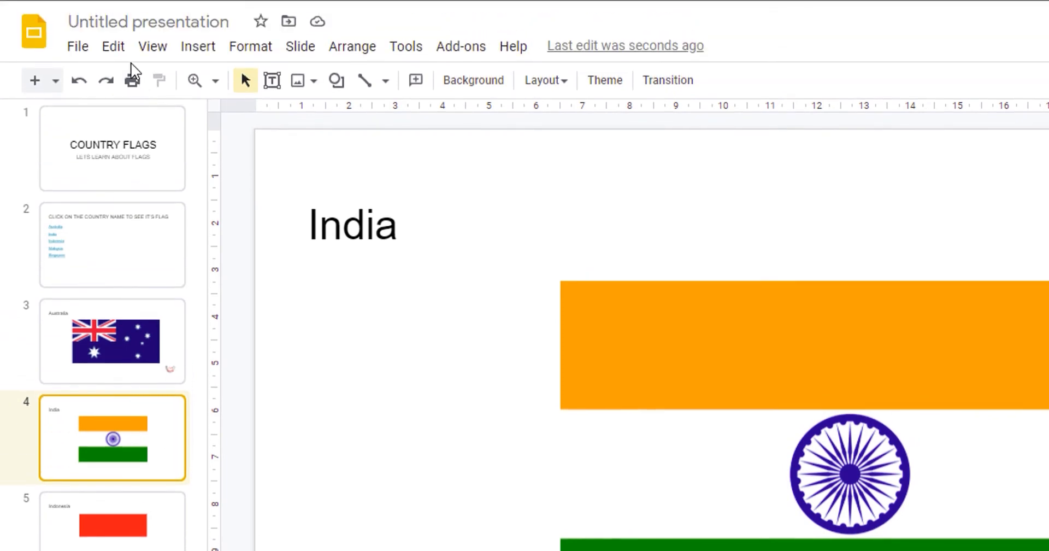
left_click(116, 51)
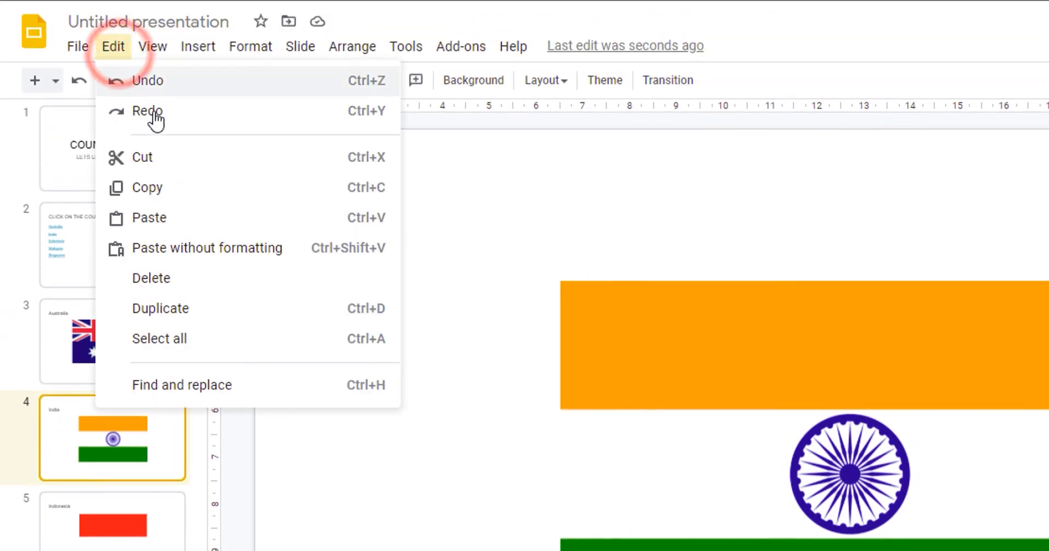
left_click(207, 222)
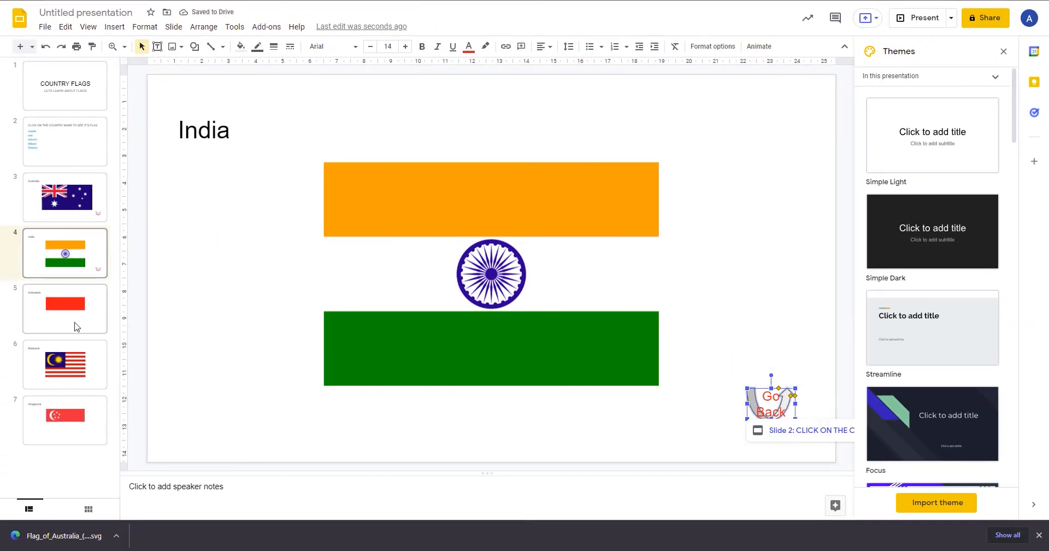
Step: Paste the copied Go Back arrow onto the Indonesia, Malaysia and Singapore slides, and deselect it
left_click(76, 327)
left_click(66, 27)
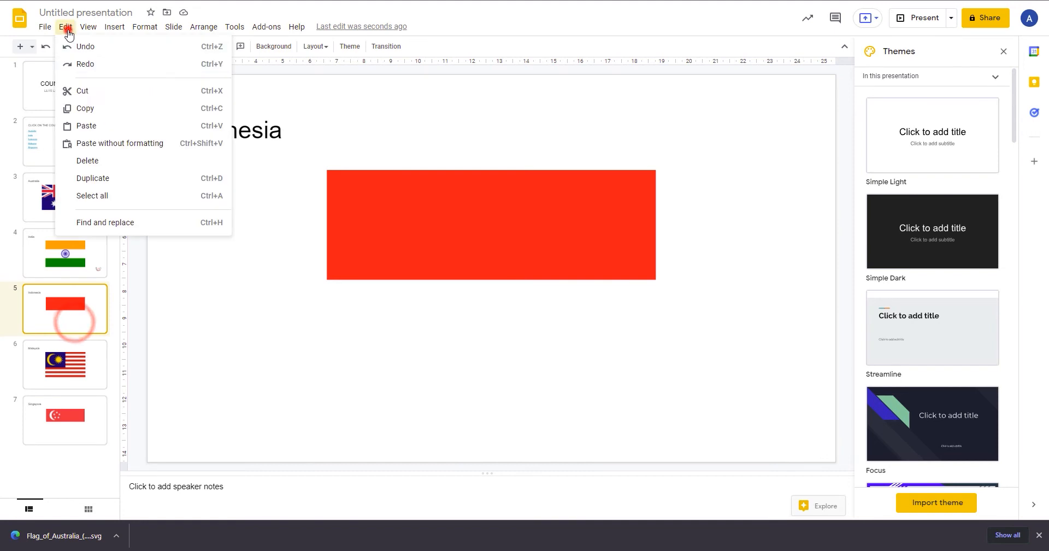
left_click(110, 135)
left_click(68, 358)
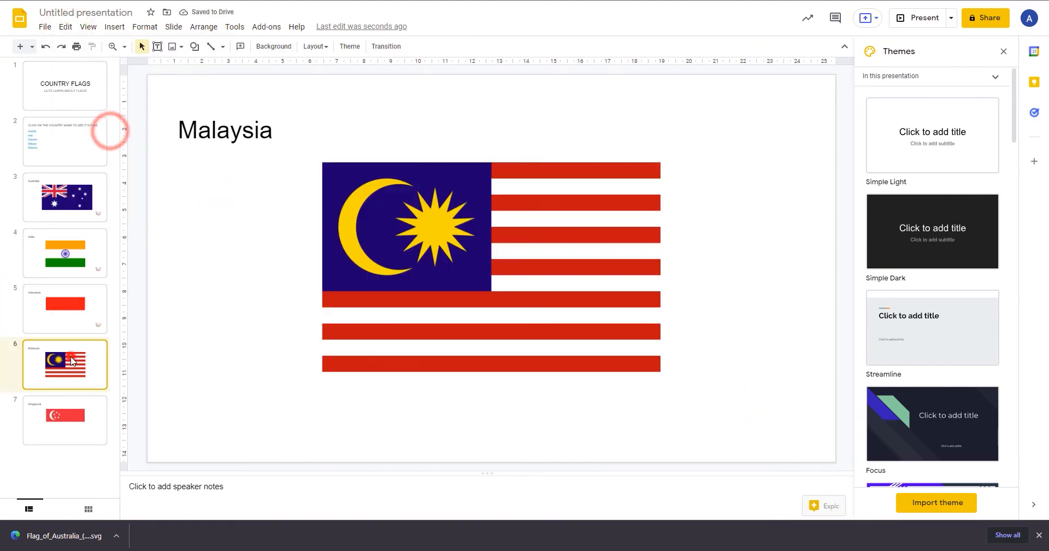
left_click(67, 26)
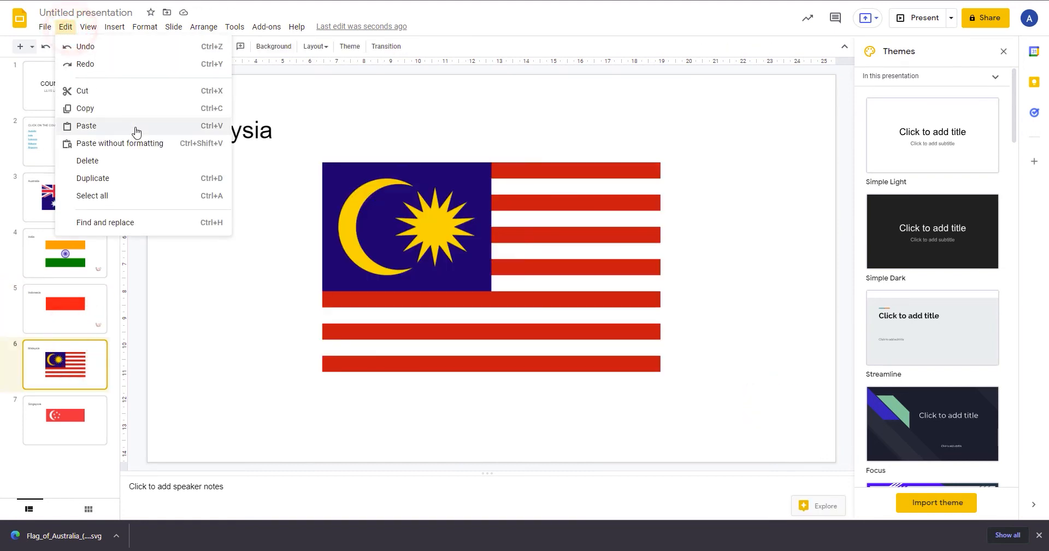
left_click(136, 131)
left_click(65, 420)
left_click(65, 27)
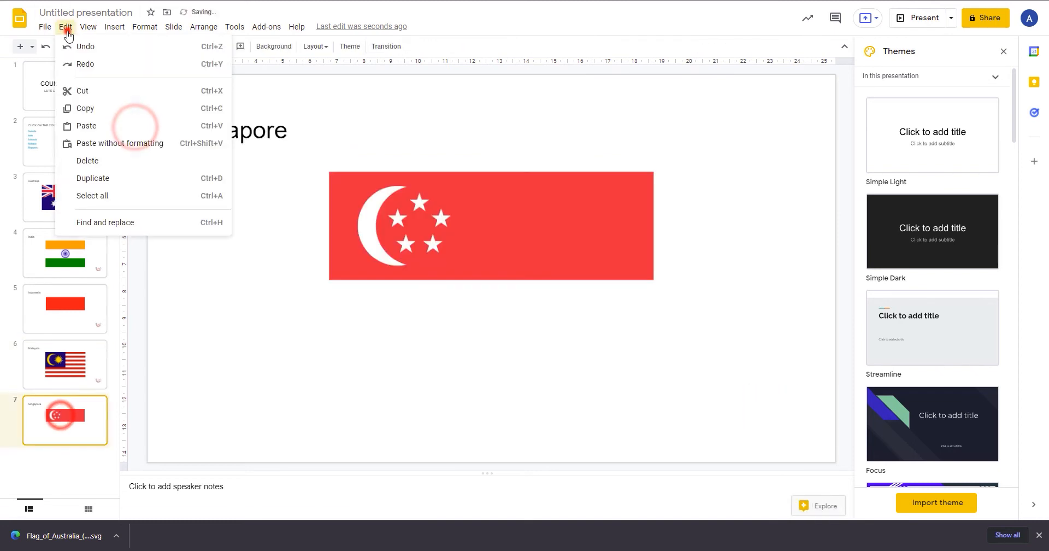
left_click(150, 132)
left_click(170, 216)
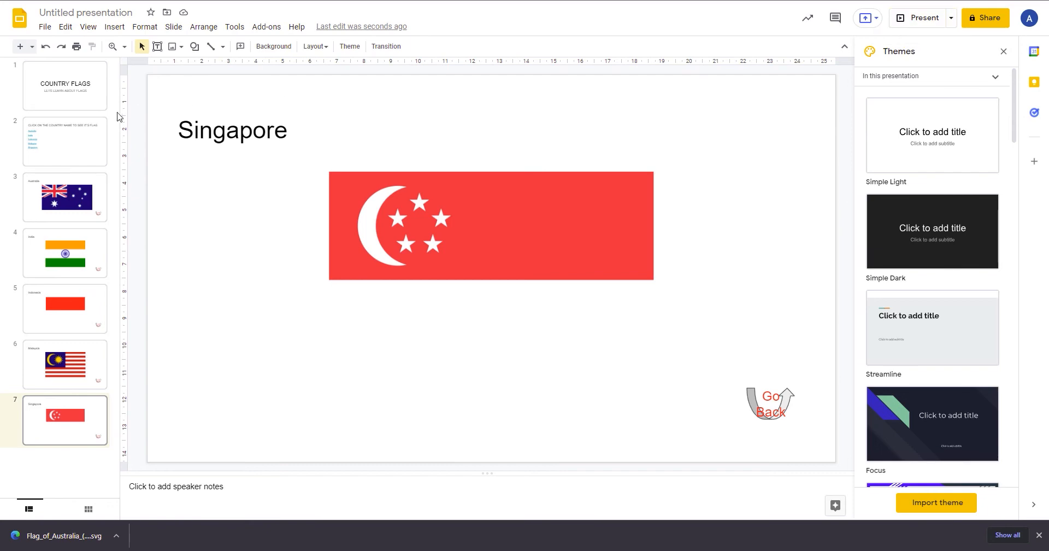
Step: Present the slideshow from the title slide and test the Indonesia link and its Go Back arrow from the country list
left_click(62, 107)
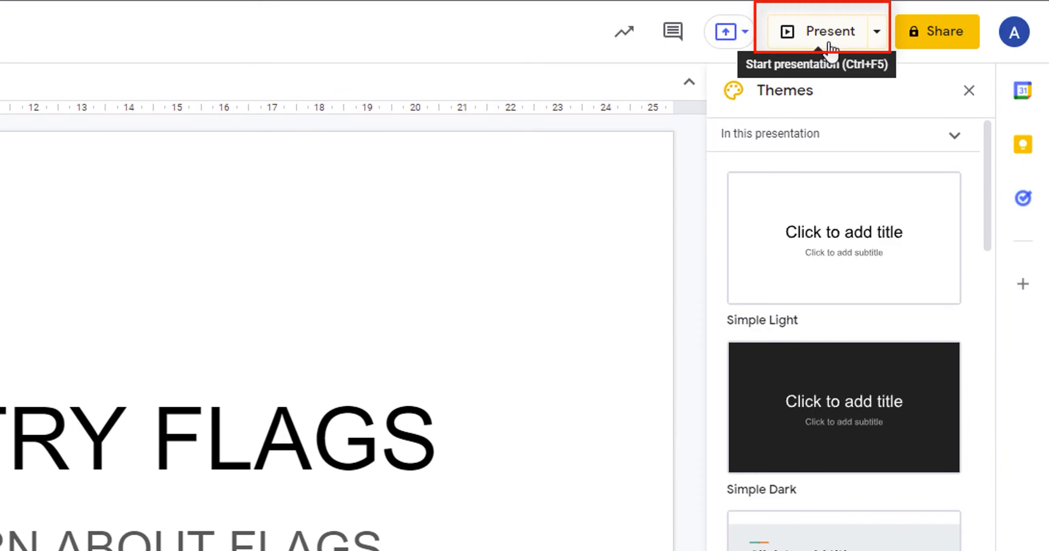
left_click(831, 48)
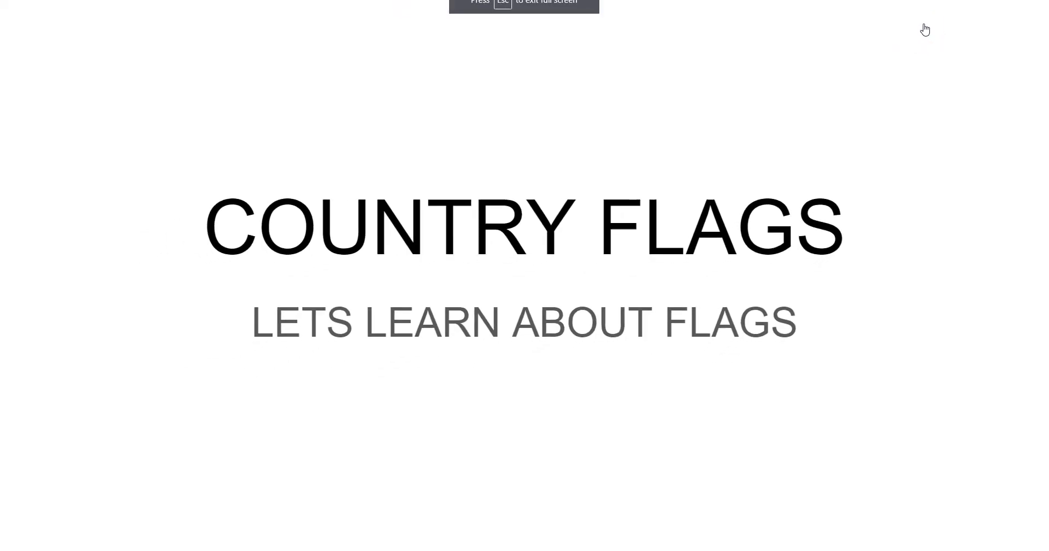
left_click(555, 278)
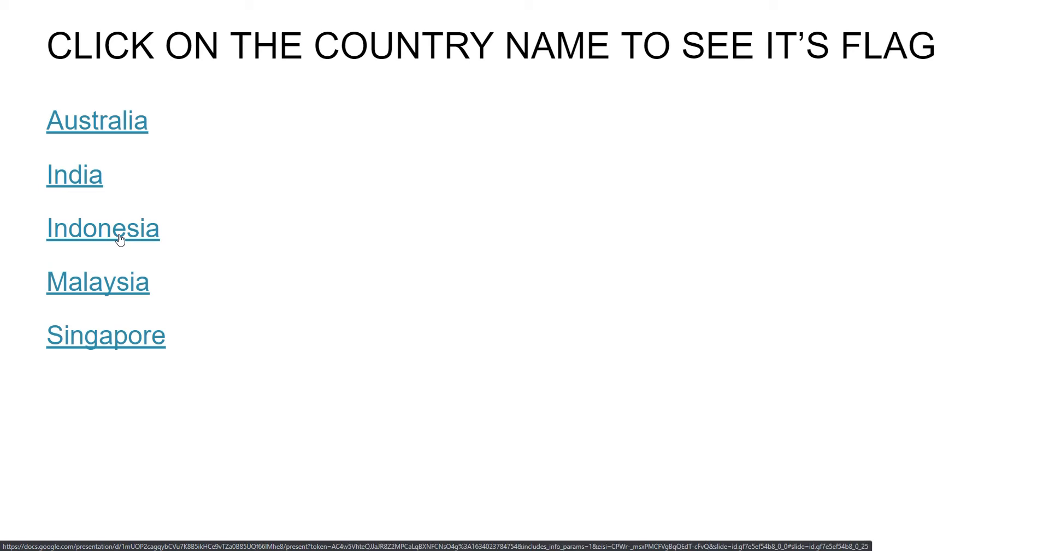
left_click(79, 226)
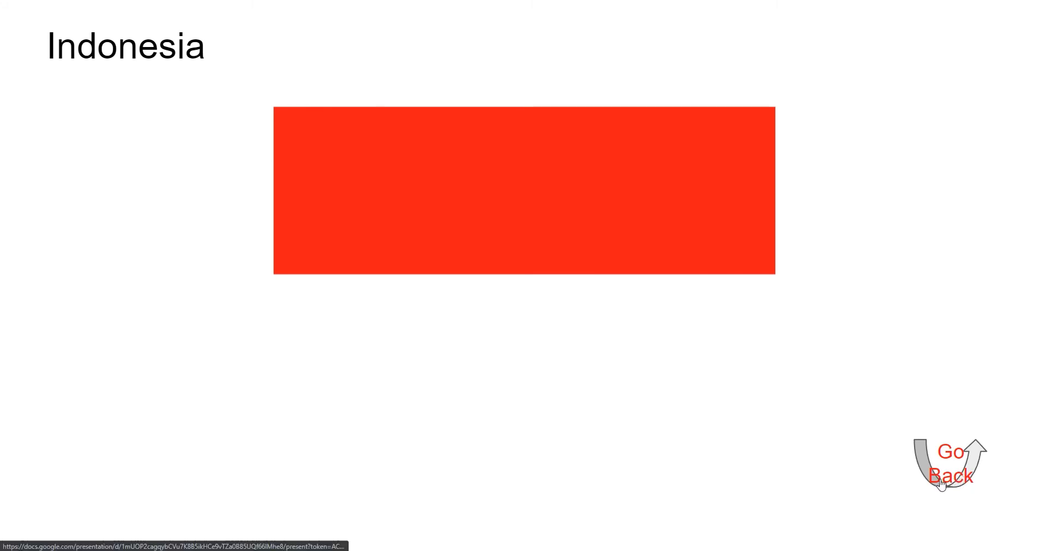
left_click(941, 482)
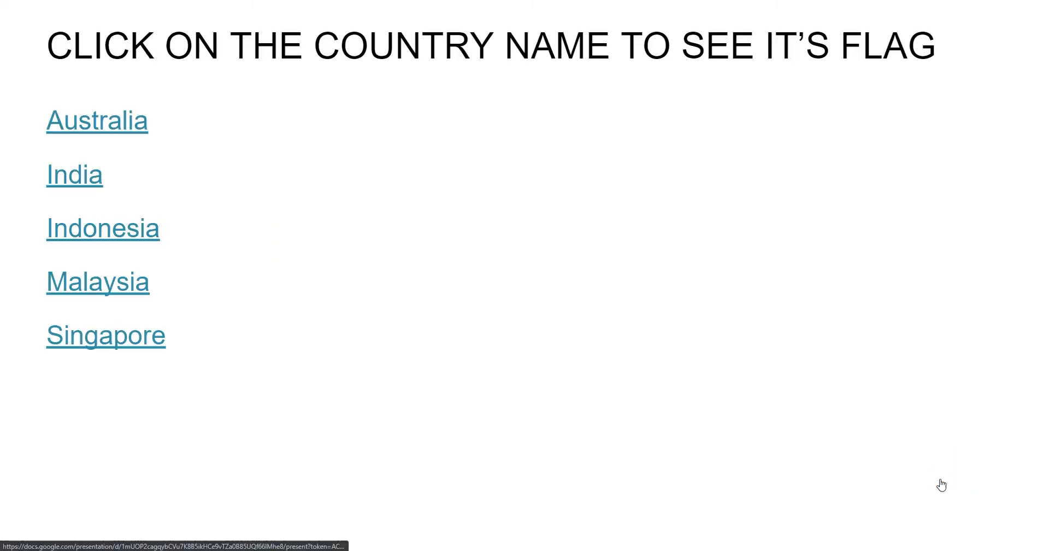
Step: Test the Malaysia and Singapore links and their Go Back arrows, and exit the slideshow
left_click(99, 291)
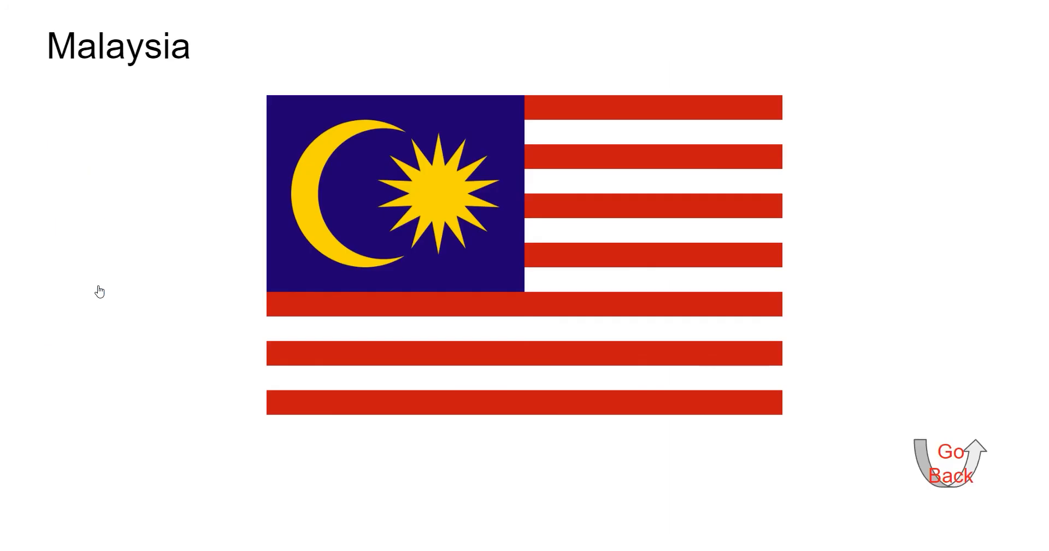
left_click(951, 483)
left_click(129, 337)
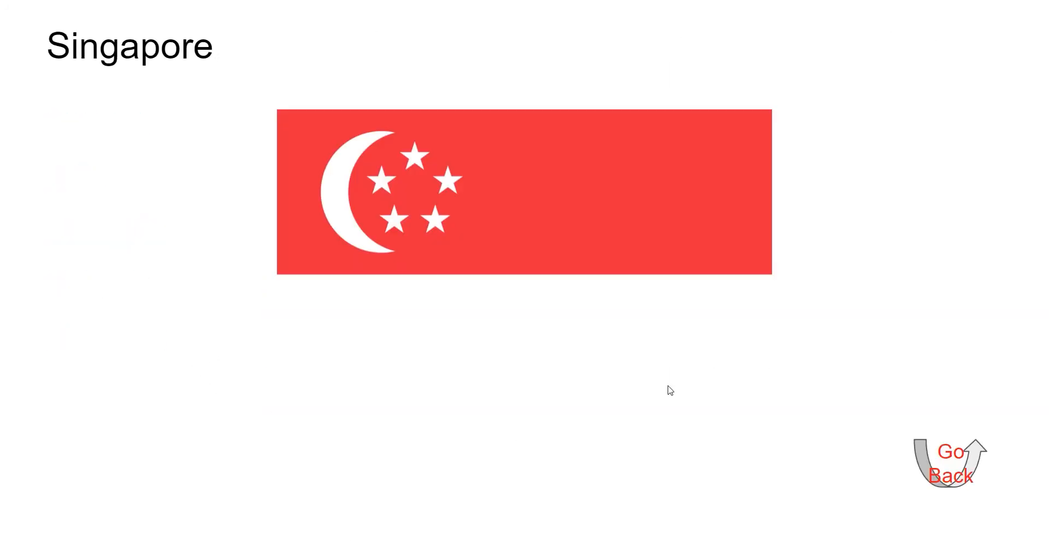
left_click(940, 479)
key("Escape")
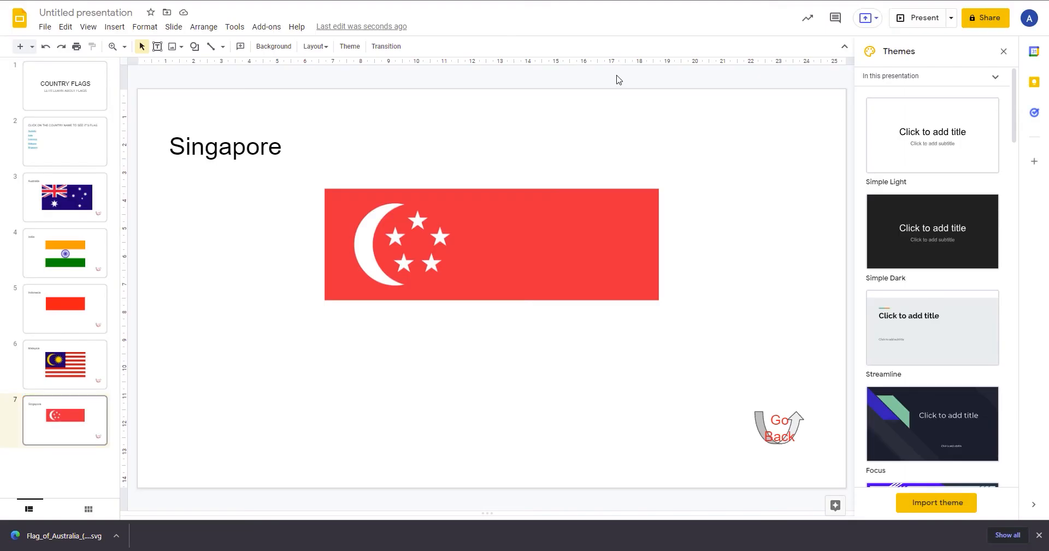